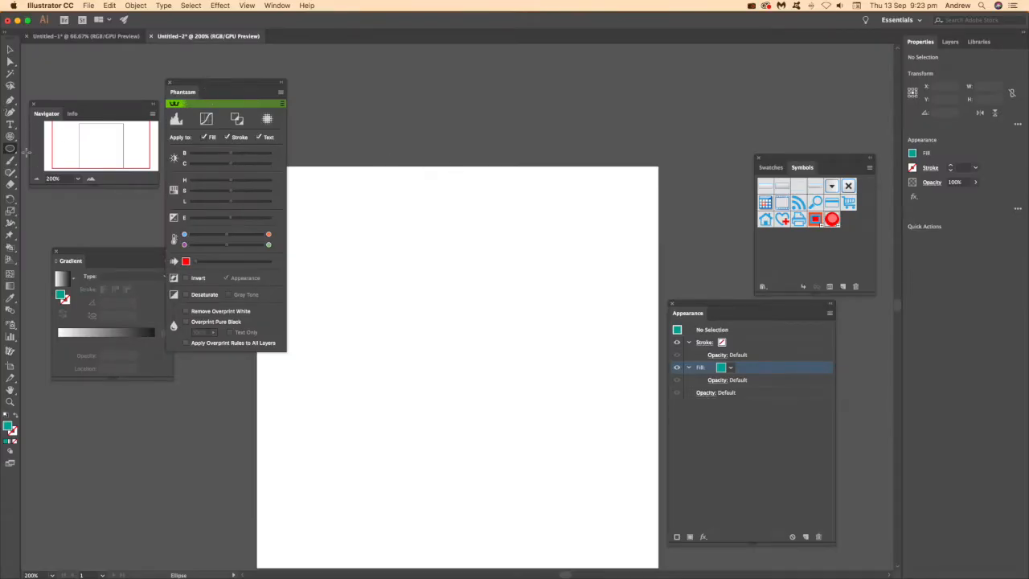
- Draw a large teal circle centred on the artboard and start a Phantasm Halftone live effect on it
{"action": "left_click_drag", "start_coordinate": [306, 203], "coordinate": [624, 535]}
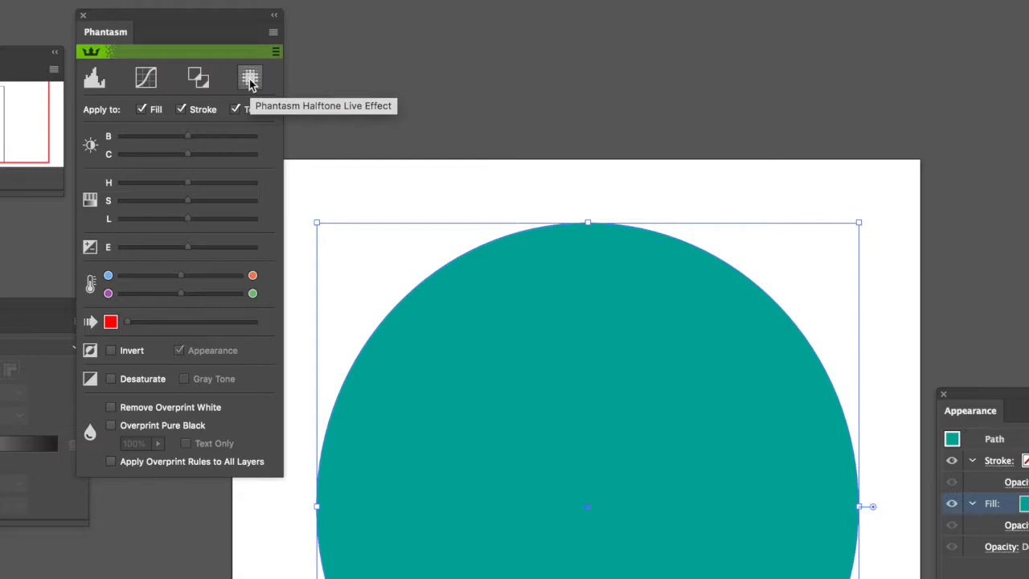
{"action": "left_click", "coordinate": [249, 80]}
{"action": "left_click_drag", "start_coordinate": [1025, 134], "coordinate": [504, 18]}
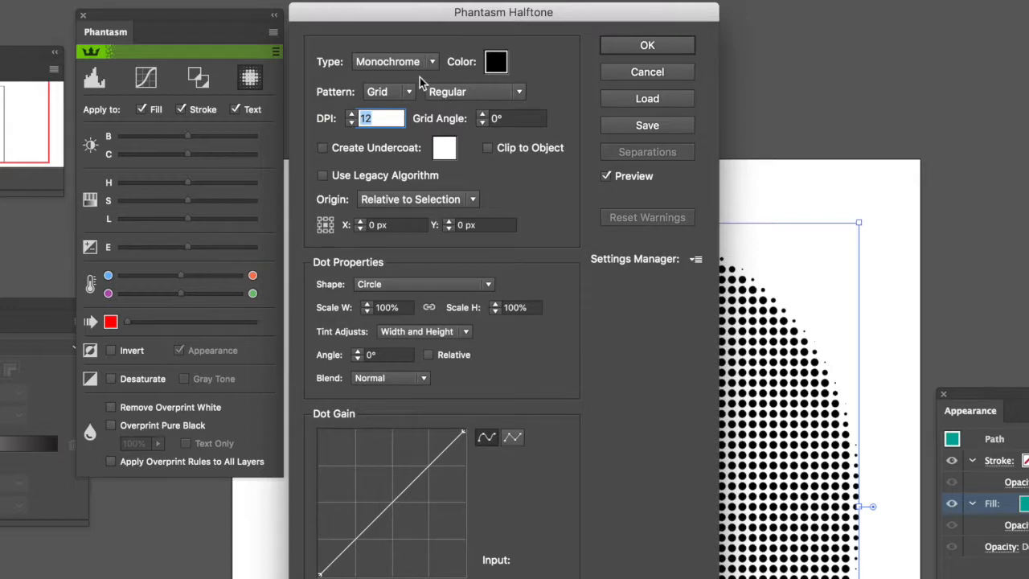
- Set the halftone to an Alternating grid pattern with the square symbol "New Symbol" as the dot shape
{"action": "left_click", "coordinate": [389, 93]}
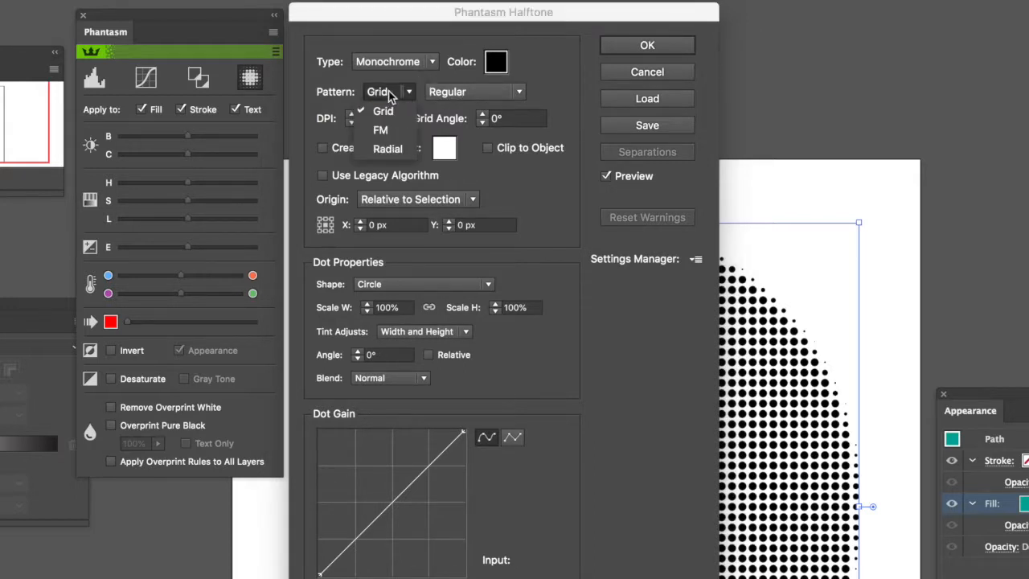
{"action": "left_click", "coordinate": [495, 96]}
{"action": "left_click", "coordinate": [495, 96]}
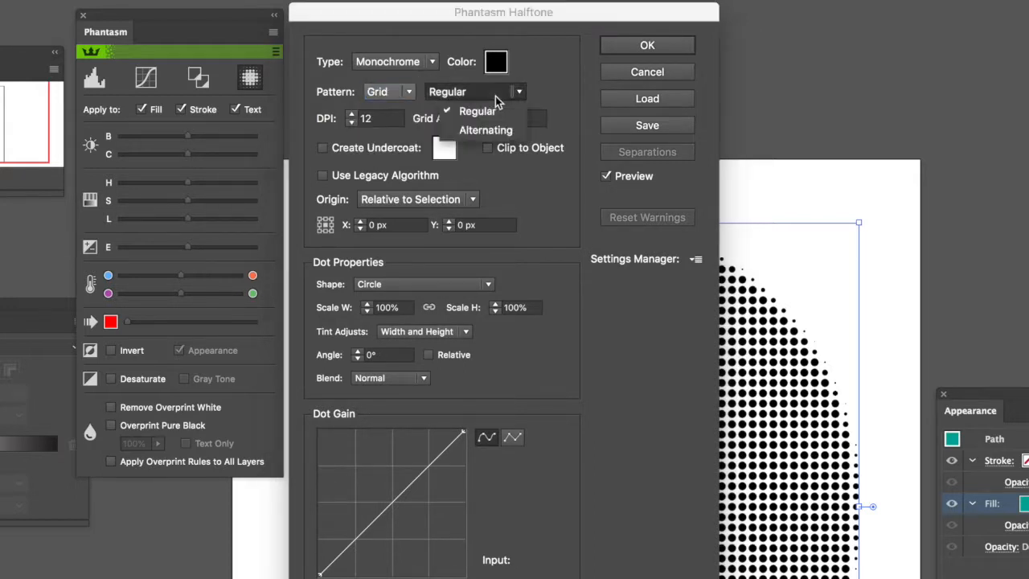
{"action": "left_click", "coordinate": [497, 129]}
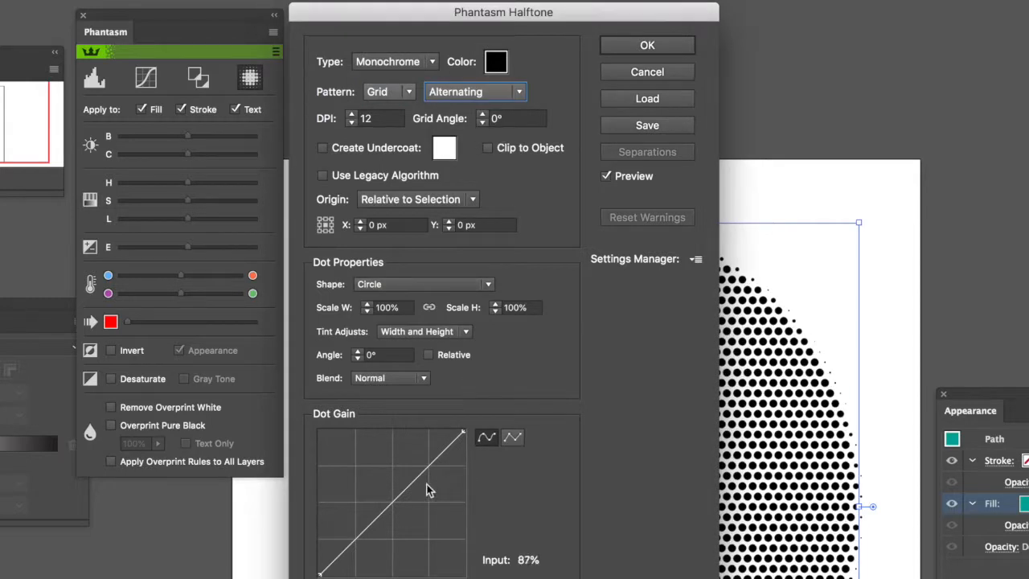
{"action": "left_click", "coordinate": [384, 287]}
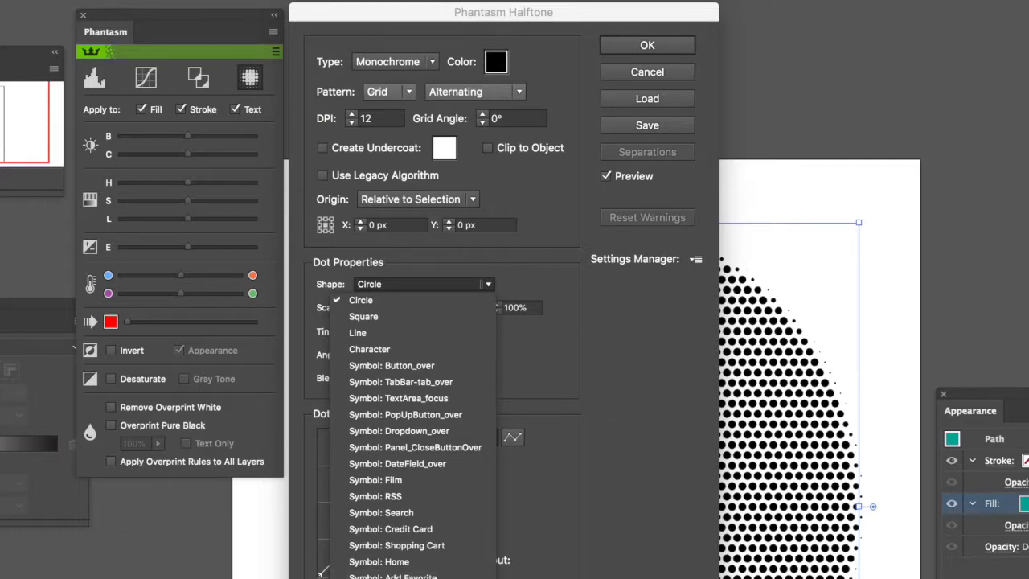
{"action": "left_click", "coordinate": [394, 576]}
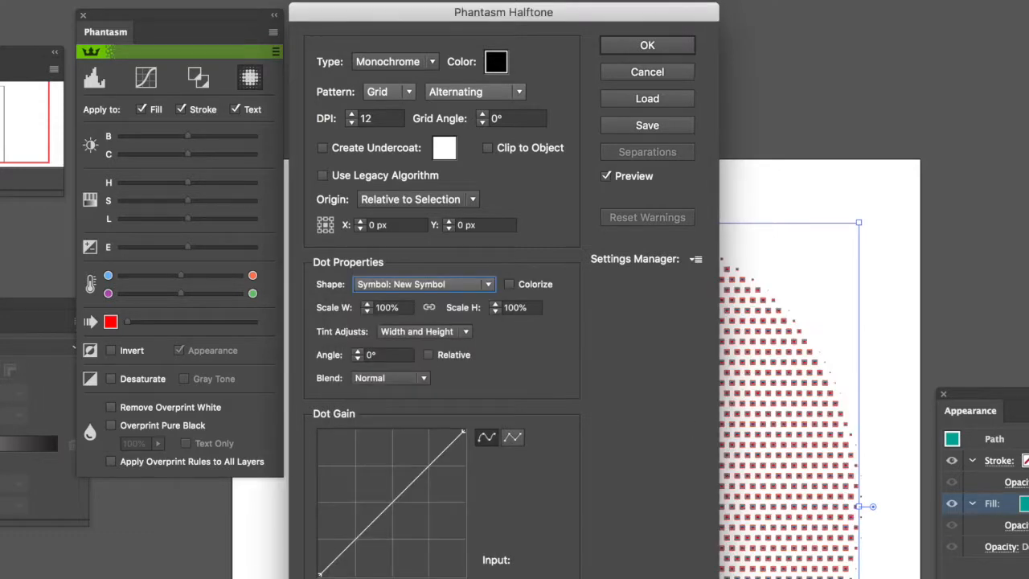
- Set the halftone's DPI to 2, keep its tint adjustment on Width and Height, and apply the effect
{"action": "left_click", "coordinate": [386, 117]}
{"action": "type", "text": "3"}
{"action": "key", "text": "Tab"}
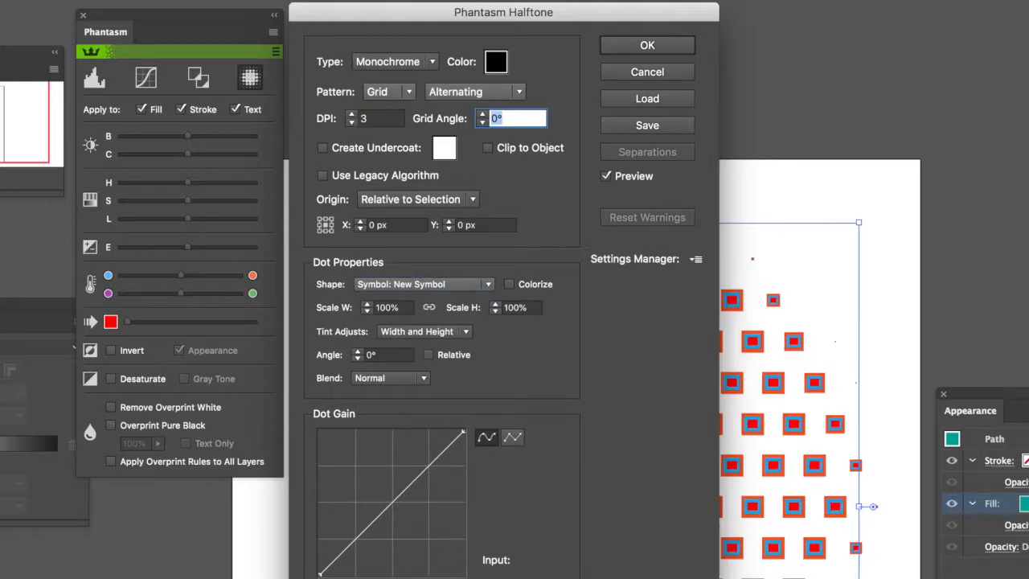
{"action": "left_click", "coordinate": [371, 119]}
{"action": "type", "text": "2"}
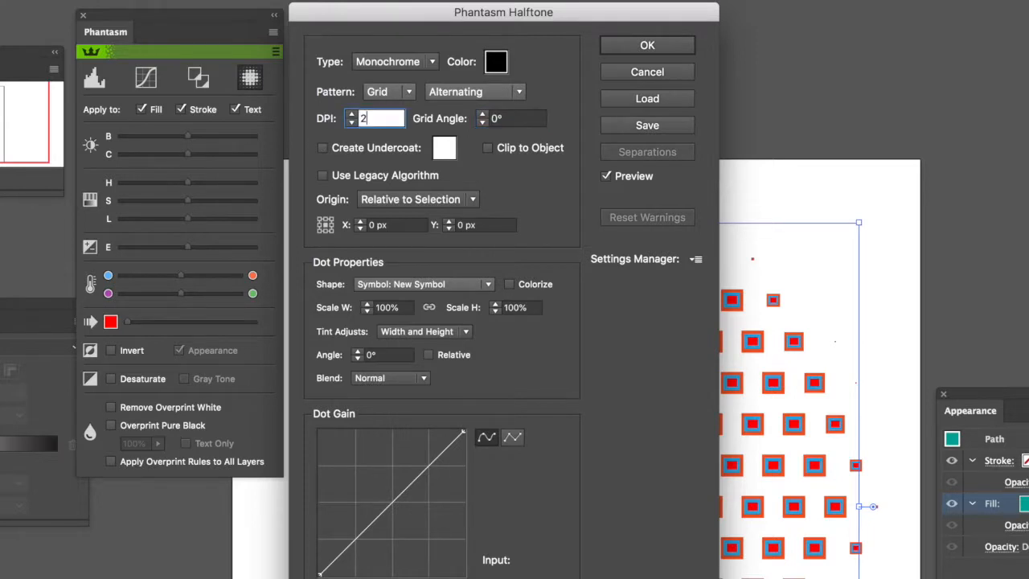
{"action": "key", "text": "Tab"}
{"action": "left_click_drag", "start_coordinate": [427, 18], "coordinate": [827, 92]}
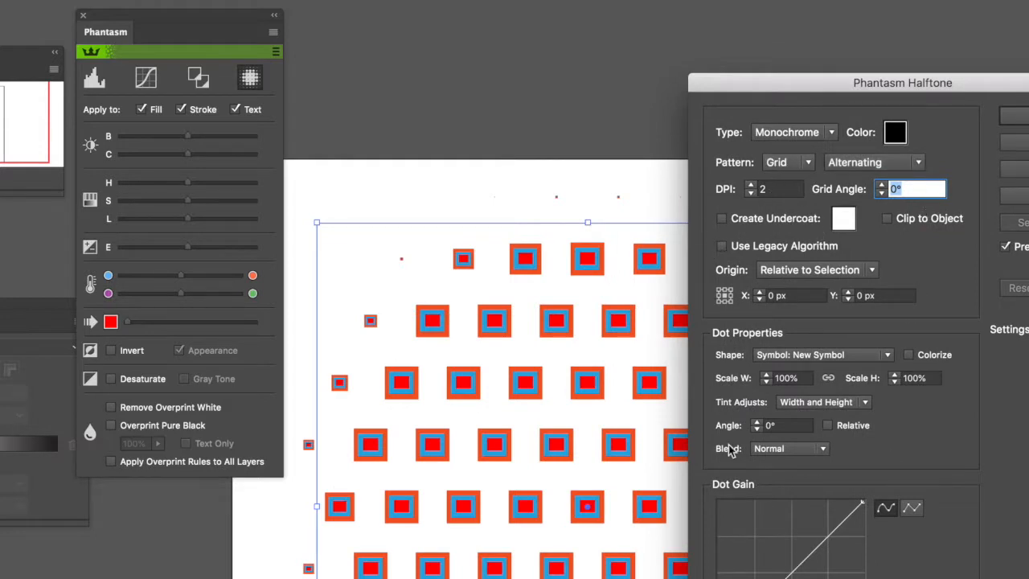
{"action": "left_click", "coordinate": [837, 403]}
{"action": "left_click", "coordinate": [822, 468]}
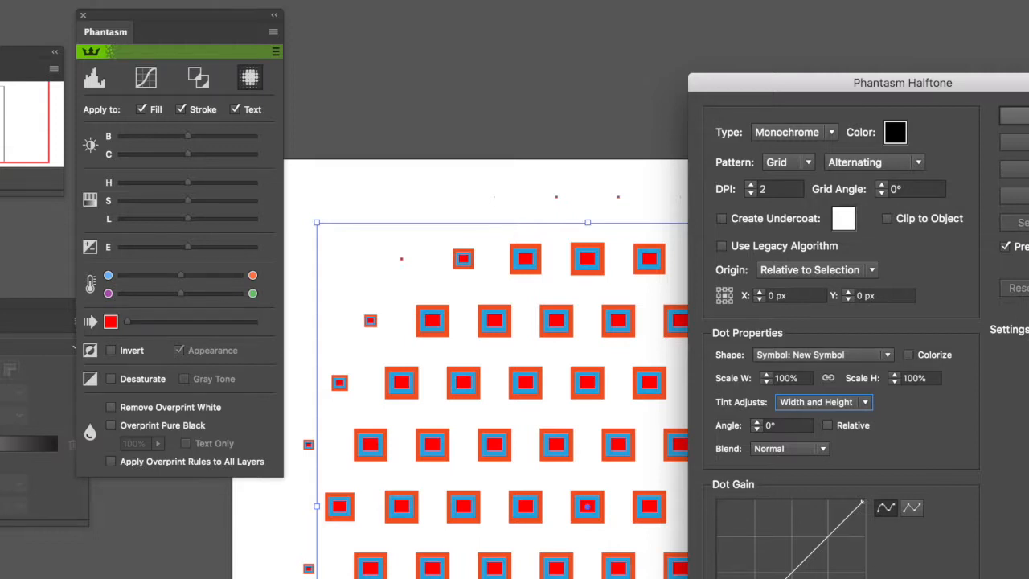
{"action": "left_click", "coordinate": [1021, 115]}
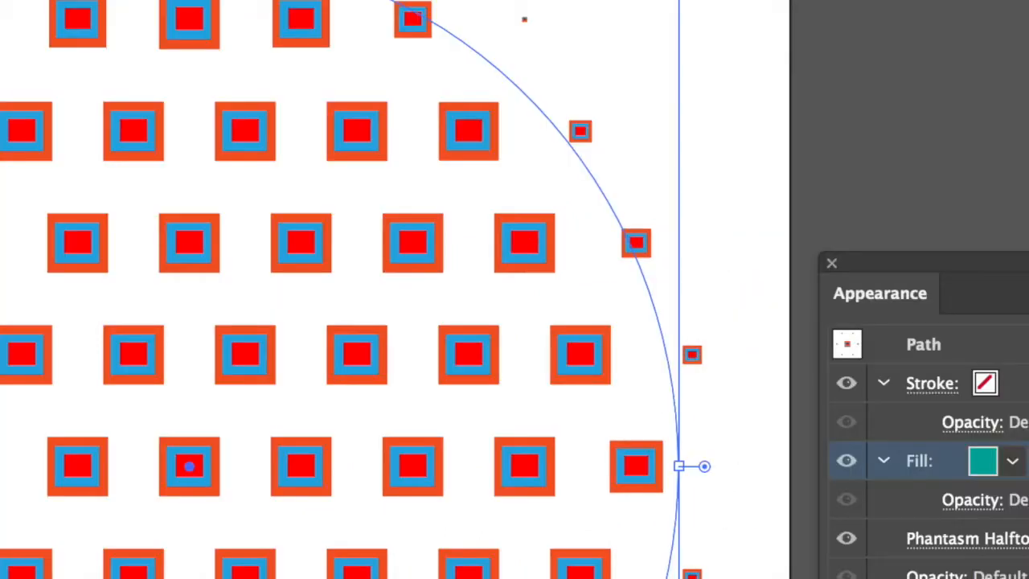
- Move the circle's Phantasm Halftone effect inside its teal fill so that it applies to that fill only
{"action": "left_click_drag", "start_coordinate": [1028, 0], "coordinate": [391, 84]}
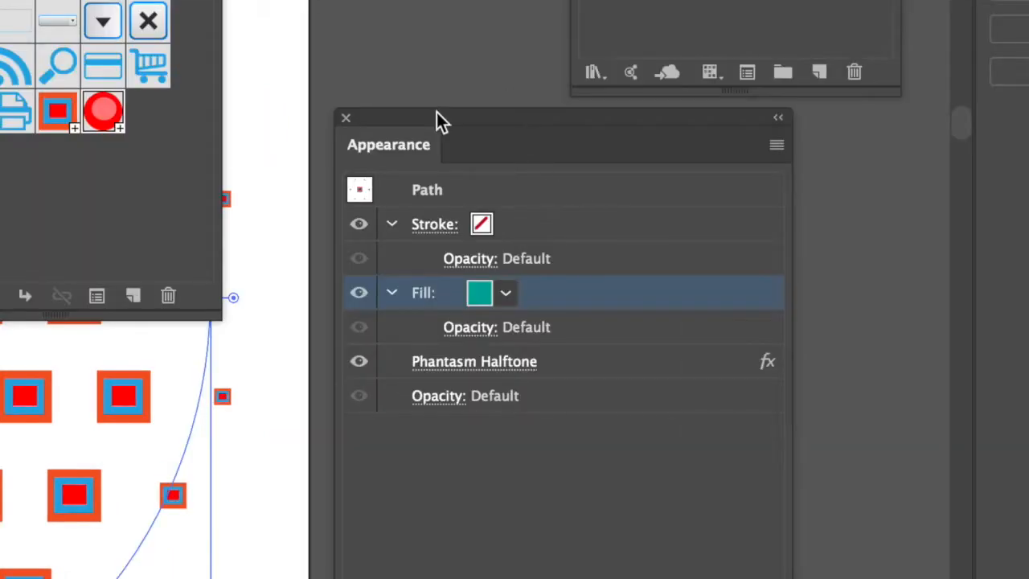
{"action": "left_click_drag", "start_coordinate": [436, 113], "coordinate": [299, 64]}
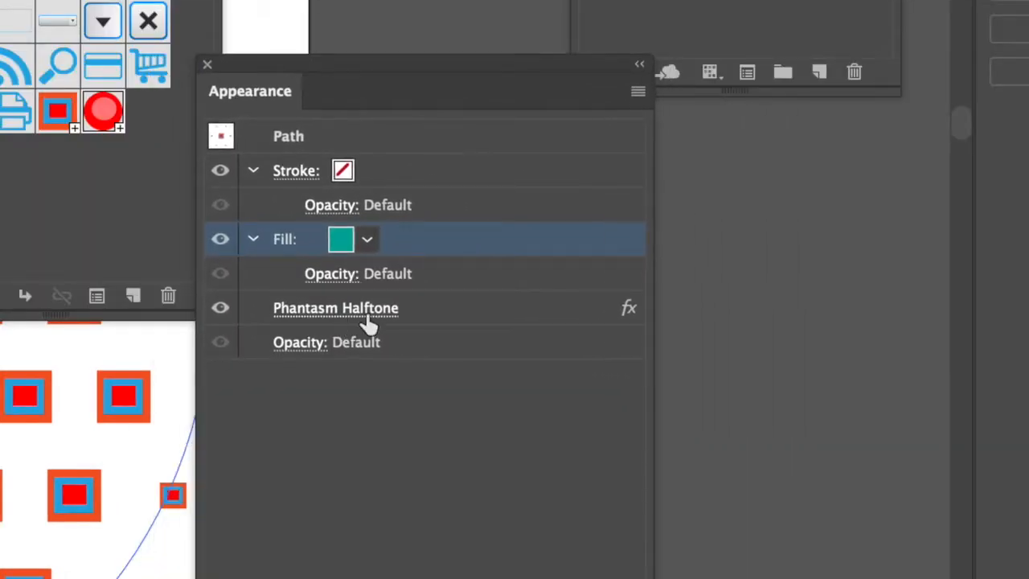
{"action": "left_click", "coordinate": [469, 315]}
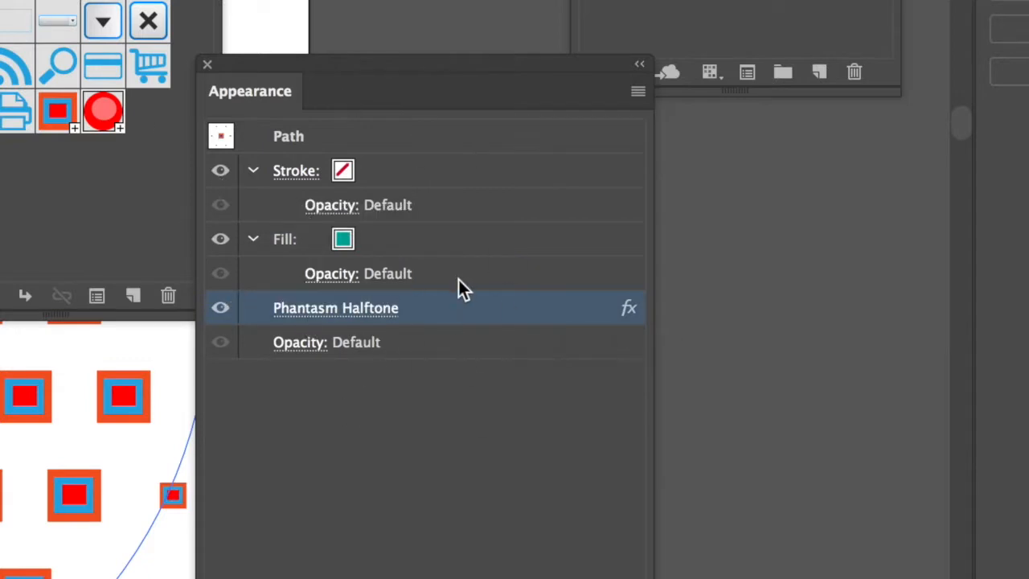
{"action": "left_click_drag", "start_coordinate": [436, 321], "coordinate": [431, 240]}
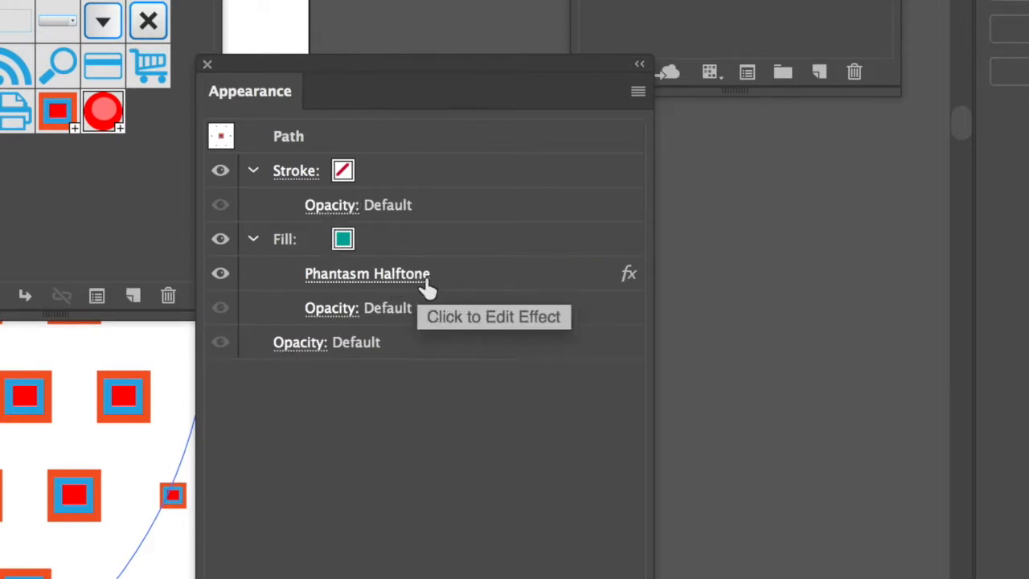
- Duplicate the circle's fill together with its halftone effect
{"action": "left_click", "coordinate": [287, 245]}
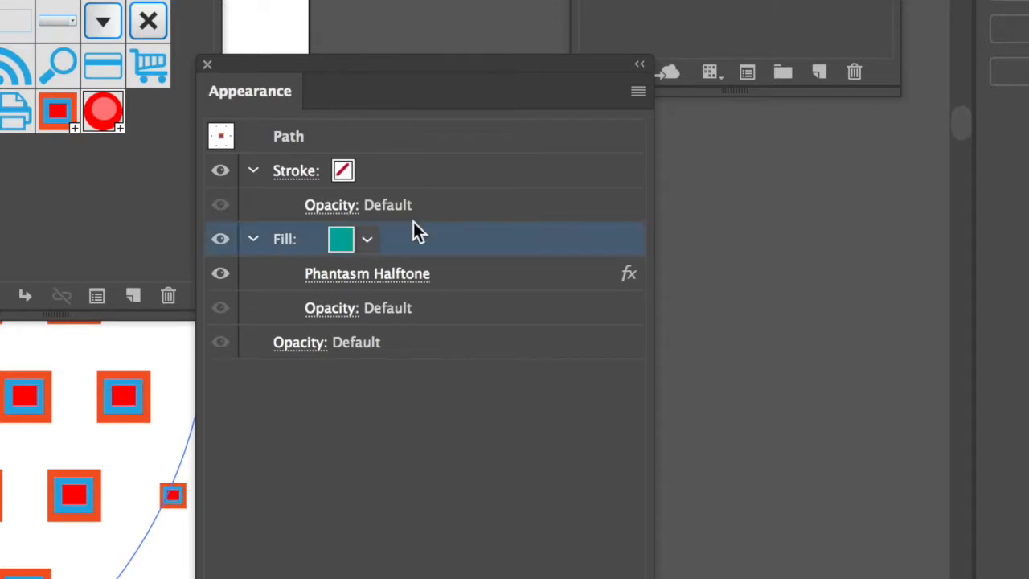
{"action": "left_click", "coordinate": [639, 93]}
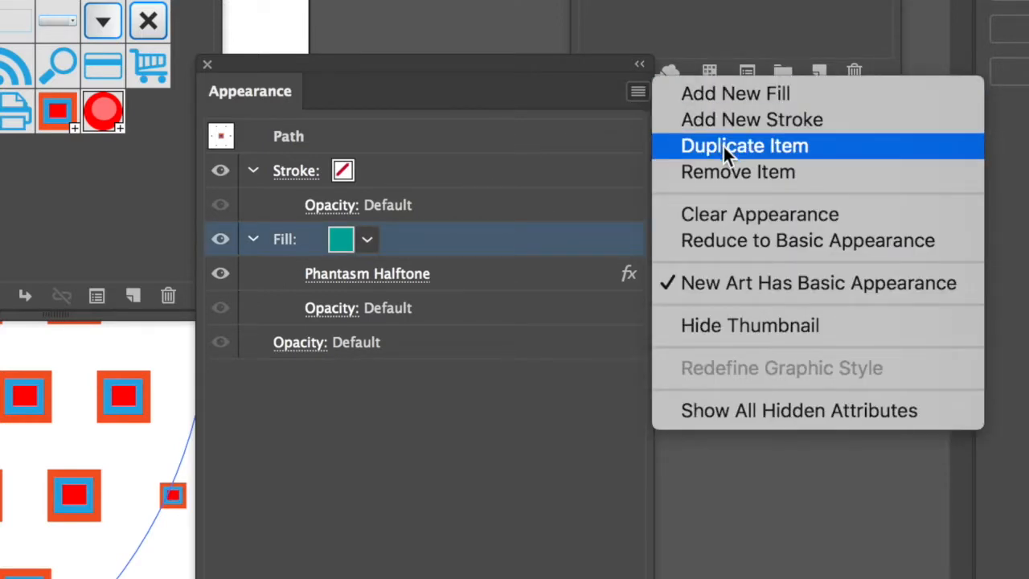
{"action": "left_click", "coordinate": [755, 148]}
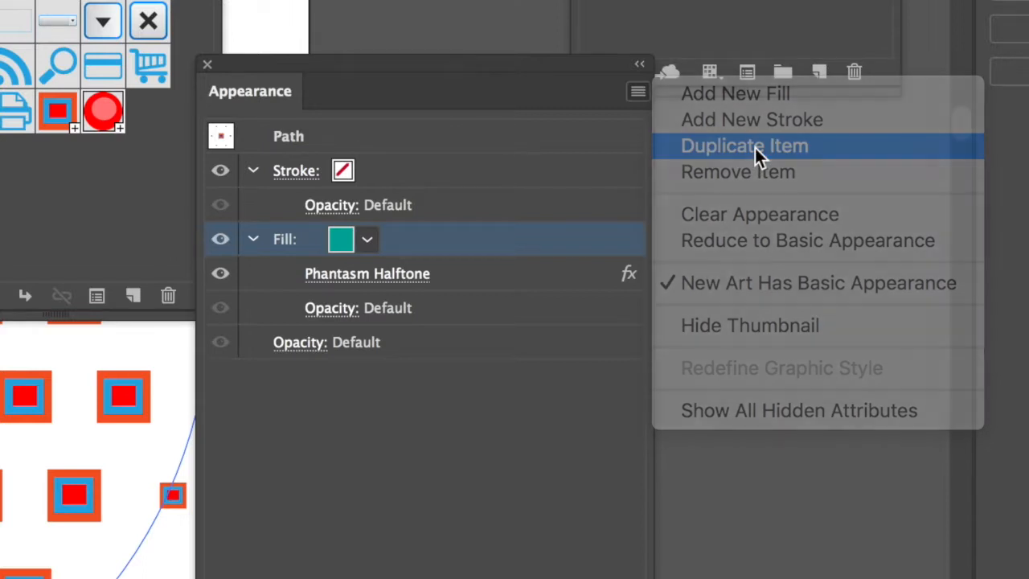
{"action": "left_click", "coordinate": [411, 354]}
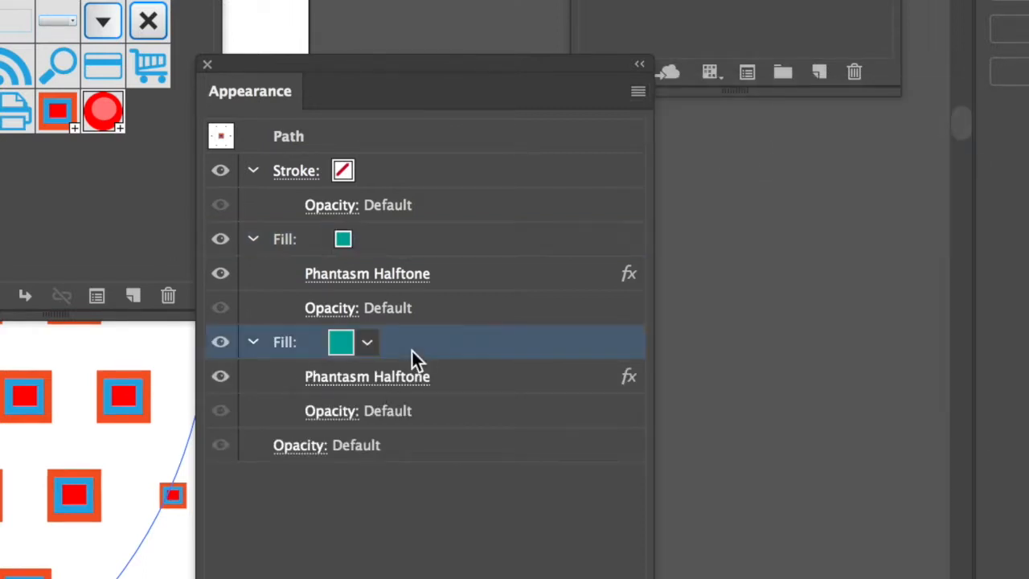
- Edit the upper fill's Phantasm Halftone and change its dot shape to the symbol "New Symbol 1"
{"action": "left_click", "coordinate": [423, 251]}
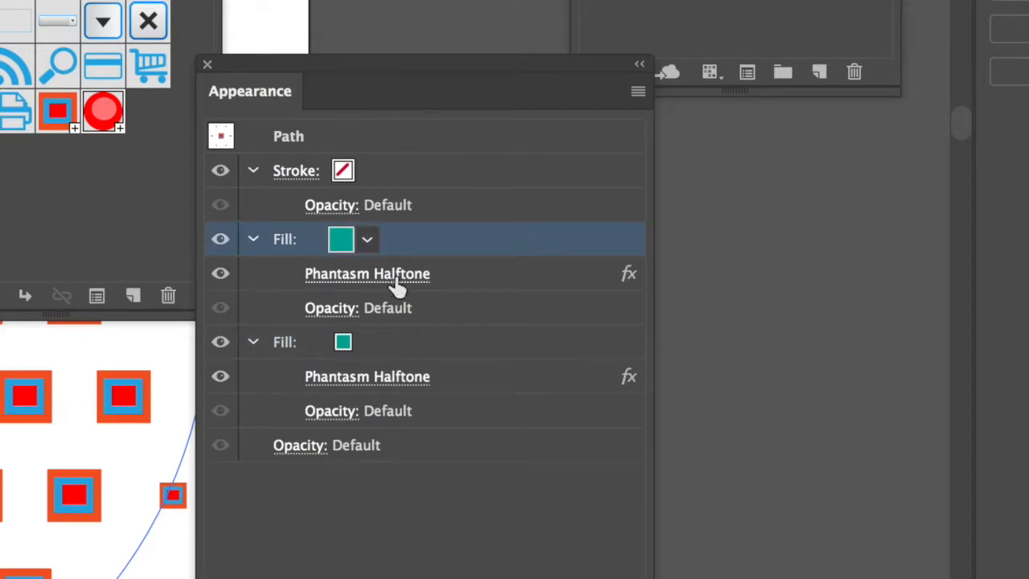
{"action": "left_click", "coordinate": [402, 276]}
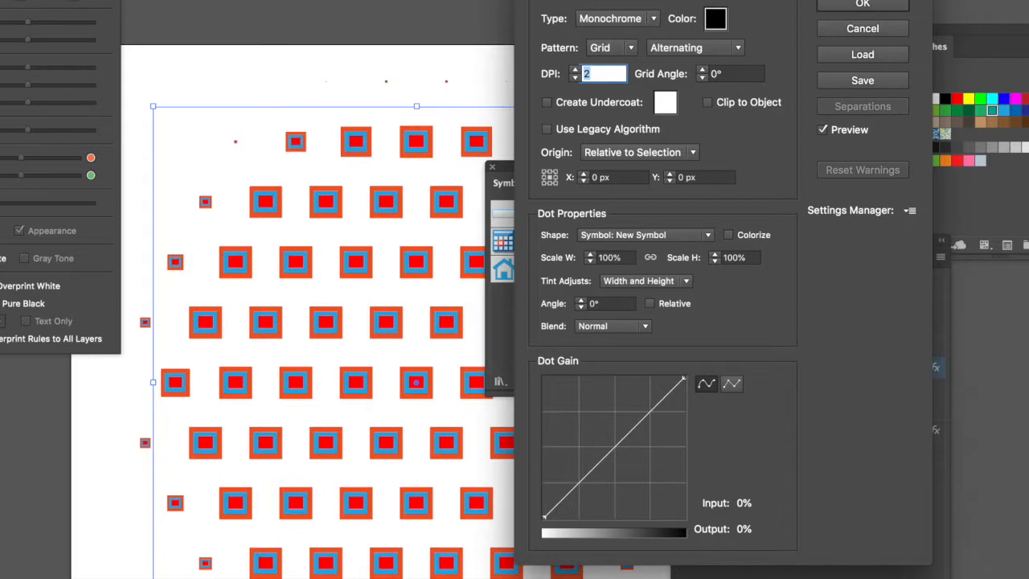
{"action": "left_click_drag", "start_coordinate": [716, 0], "coordinate": [696, 1]}
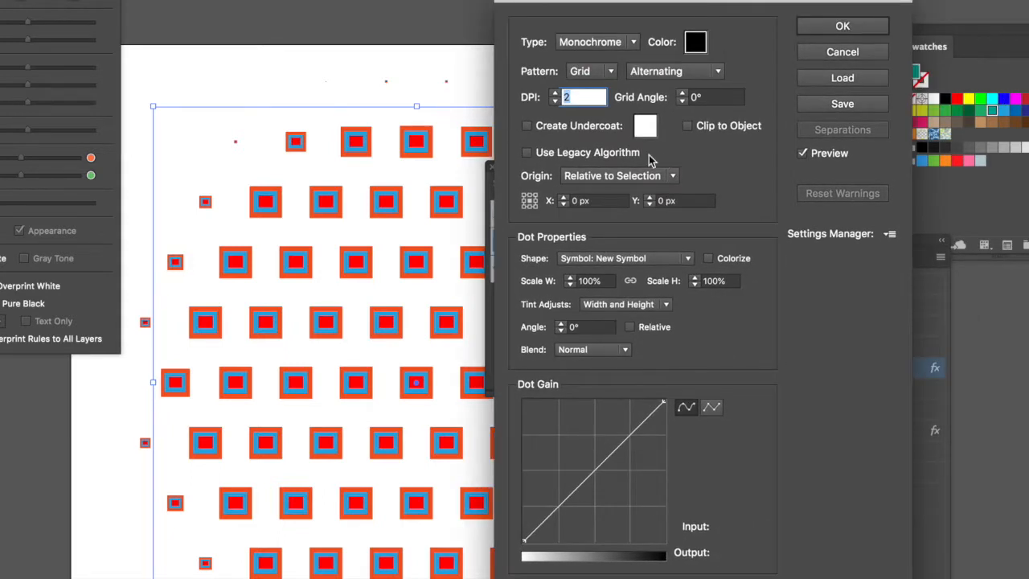
{"action": "left_click", "coordinate": [639, 258]}
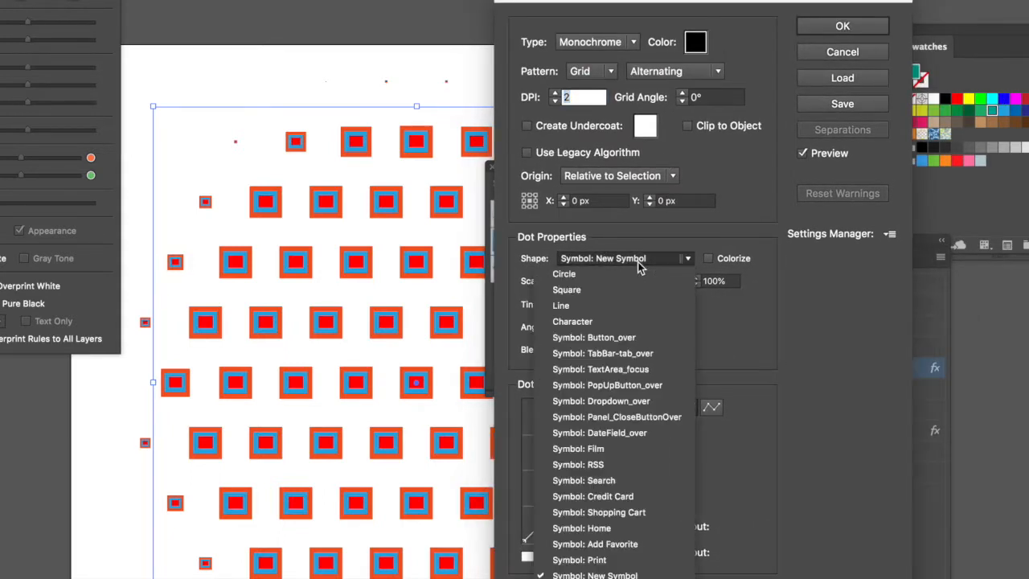
{"action": "left_click", "coordinate": [611, 571]}
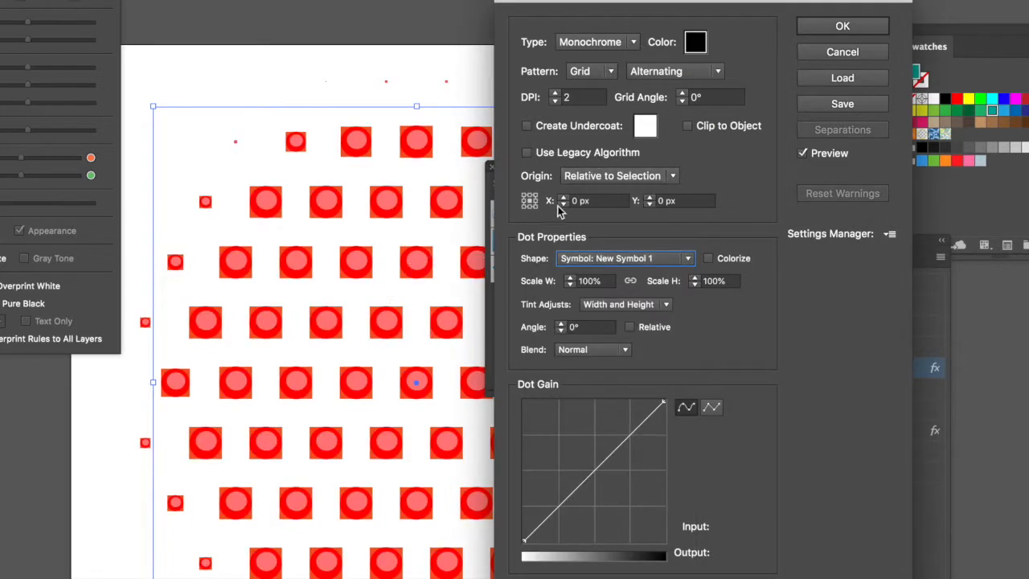
- Keep the upper halftone's origin Relative to Selection and shift its X offset to 18 px
{"action": "left_click", "coordinate": [611, 180]}
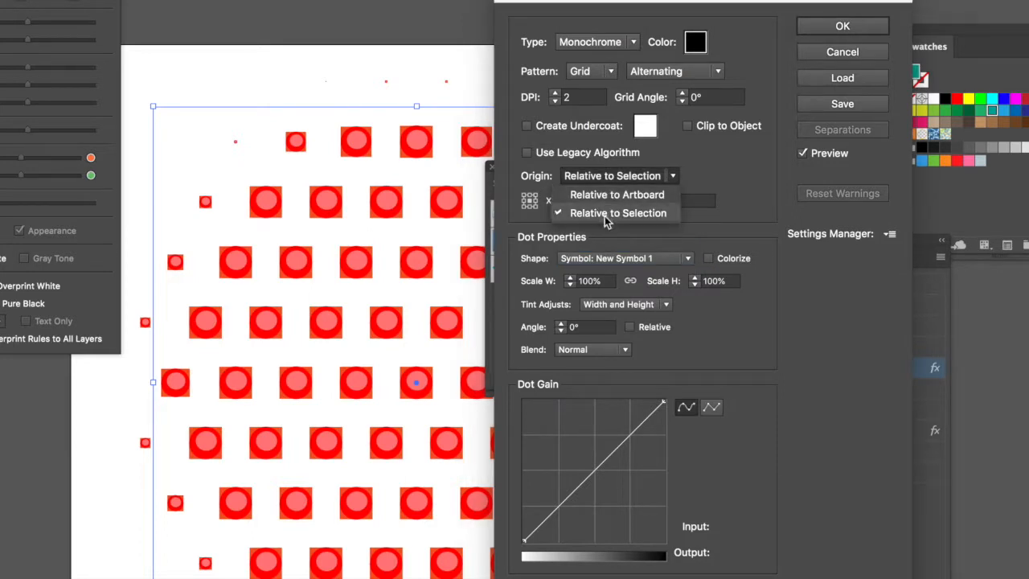
{"action": "left_click", "coordinate": [608, 212]}
{"action": "left_click", "coordinate": [565, 201]}
{"action": "left_click", "coordinate": [566, 201]}
{"action": "left_click", "coordinate": [563, 206]}
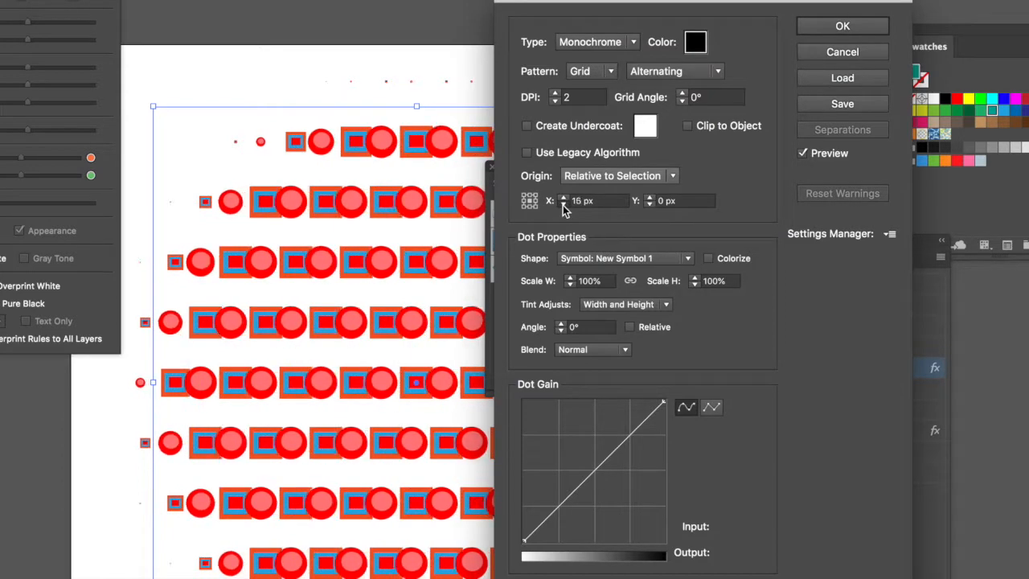
{"action": "left_click", "coordinate": [566, 199]}
{"action": "left_click", "coordinate": [565, 198]}
{"action": "left_click", "coordinate": [566, 199]}
{"action": "left_click", "coordinate": [565, 199]}
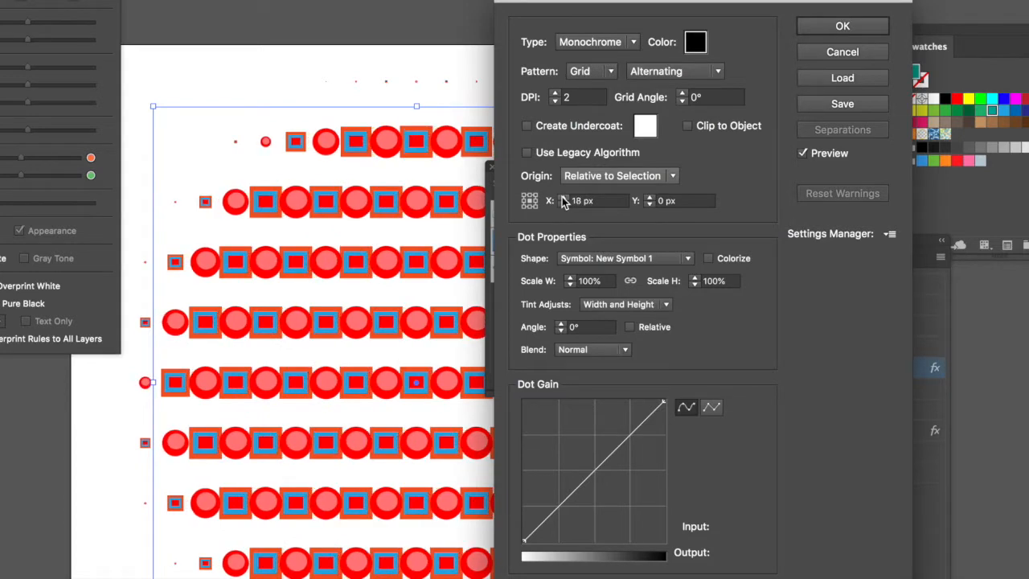
- Shift the upper halftone's vertical origin offset and settle it at 16 px
{"action": "left_click", "coordinate": [650, 198]}
{"action": "left_click", "coordinate": [651, 198]}
{"action": "left_click", "coordinate": [651, 197]}
{"action": "left_click", "coordinate": [651, 198]}
{"action": "left_click", "coordinate": [651, 198]}
{"action": "left_click", "coordinate": [651, 198]}
{"action": "left_click", "coordinate": [651, 198]}
{"action": "left_click", "coordinate": [650, 197]}
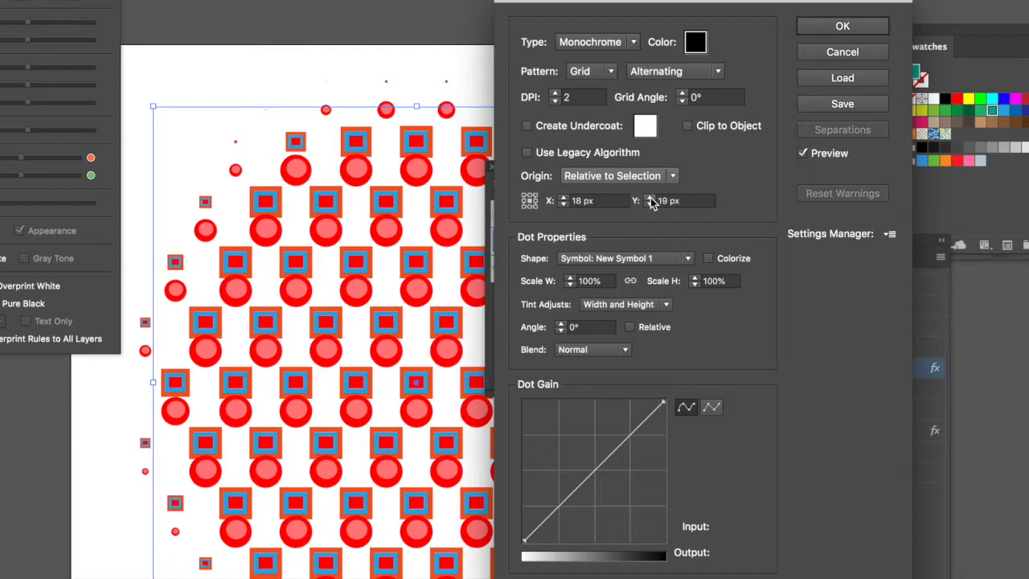
{"action": "left_click", "coordinate": [650, 207]}
{"action": "left_click", "coordinate": [650, 207]}
{"action": "left_click", "coordinate": [650, 207]}
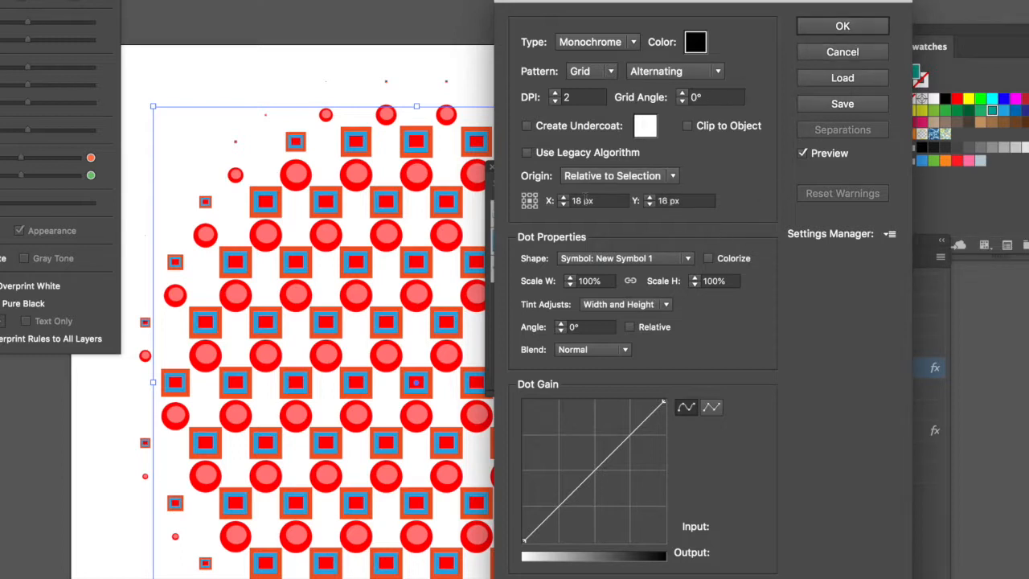
- Set the upper halftone's origin to X 34 px and Y 19 px and apply the effect
{"action": "left_click", "coordinate": [566, 199]}
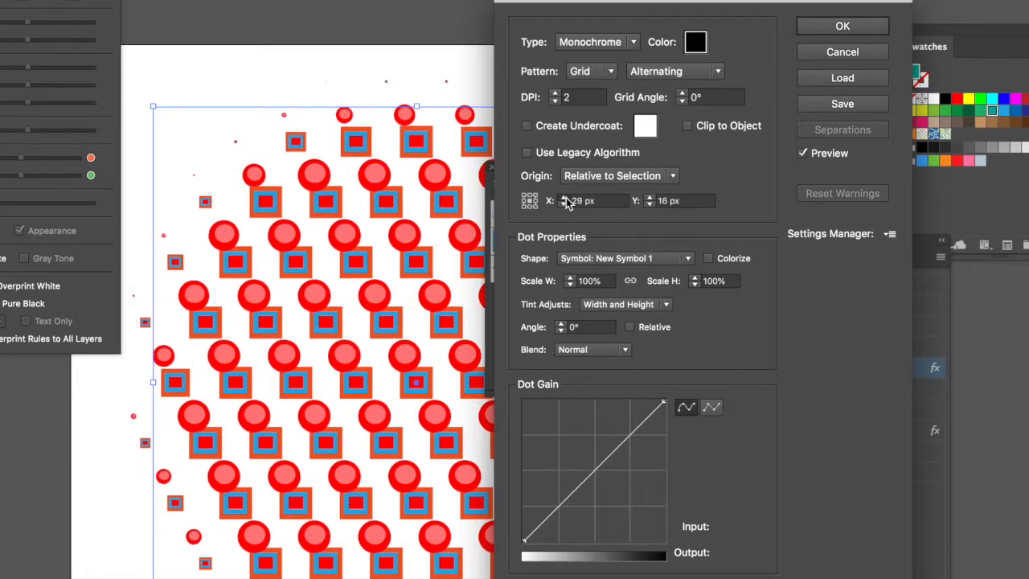
{"action": "left_click", "coordinate": [565, 198]}
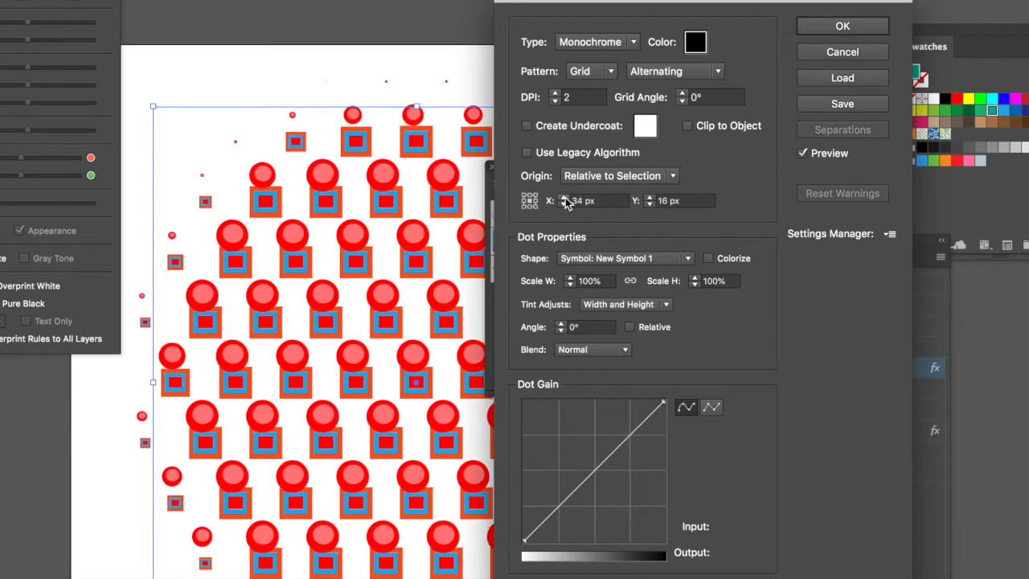
{"action": "left_click", "coordinate": [651, 199]}
{"action": "left_click", "coordinate": [651, 198]}
{"action": "left_click", "coordinate": [650, 199]}
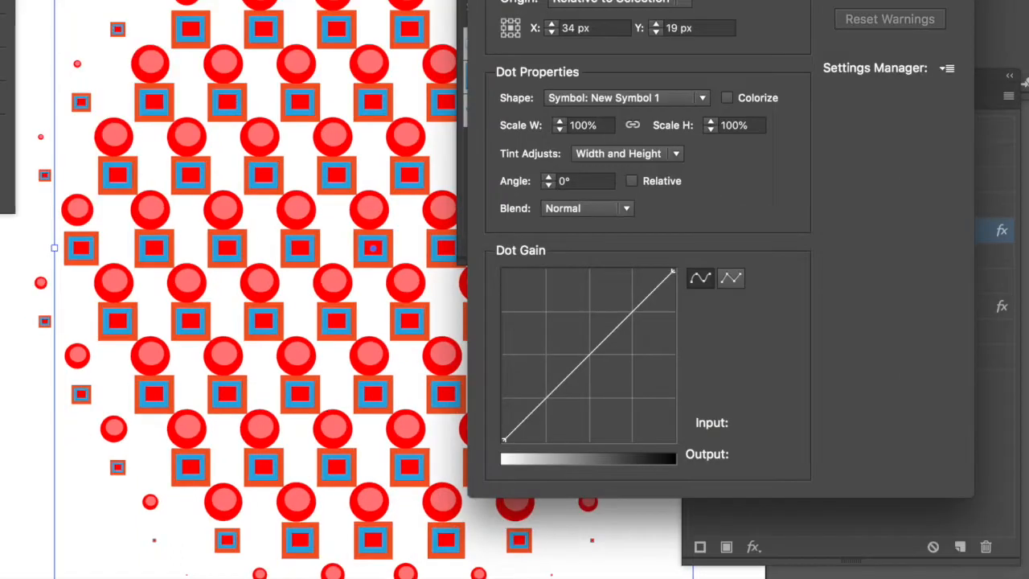
{"action": "left_click", "coordinate": [843, 26]}
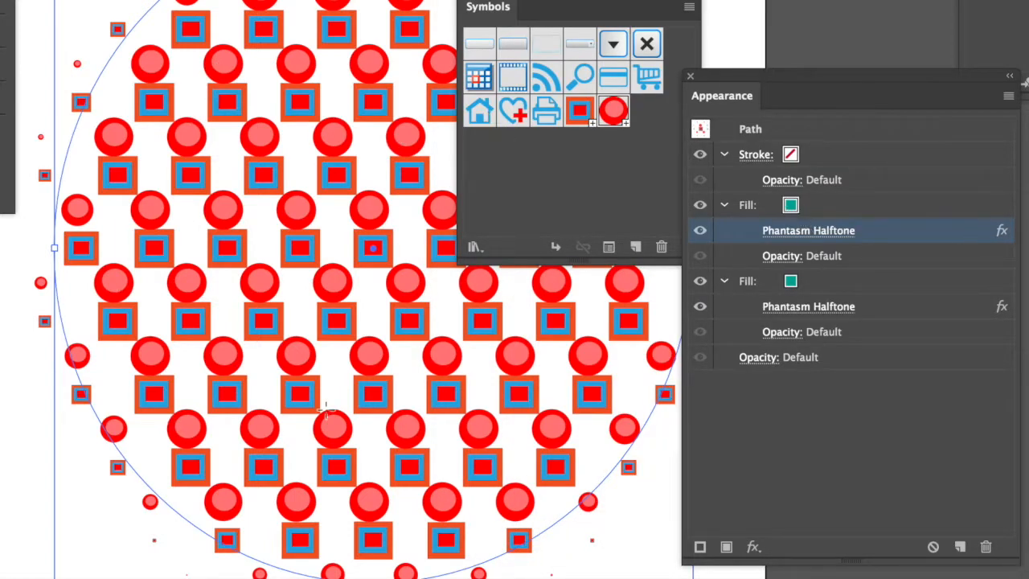
- Try yellow, red, green, cyan, blue, magenta and other swatches on the upper fill, then restore its original teal
{"action": "left_click_drag", "start_coordinate": [748, 79], "coordinate": [581, 141]}
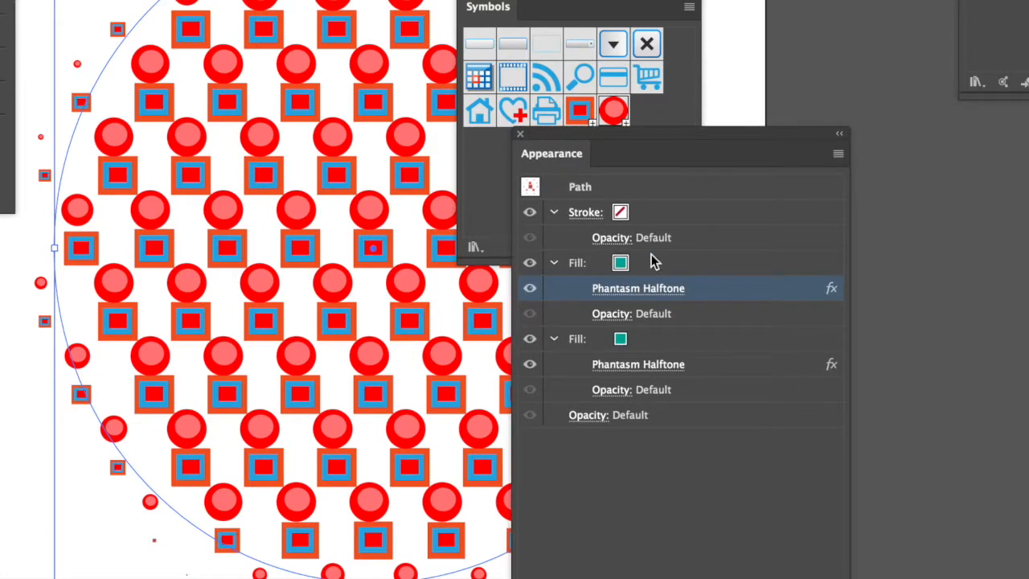
{"action": "left_click", "coordinate": [621, 265]}
{"action": "left_click", "coordinate": [636, 264]}
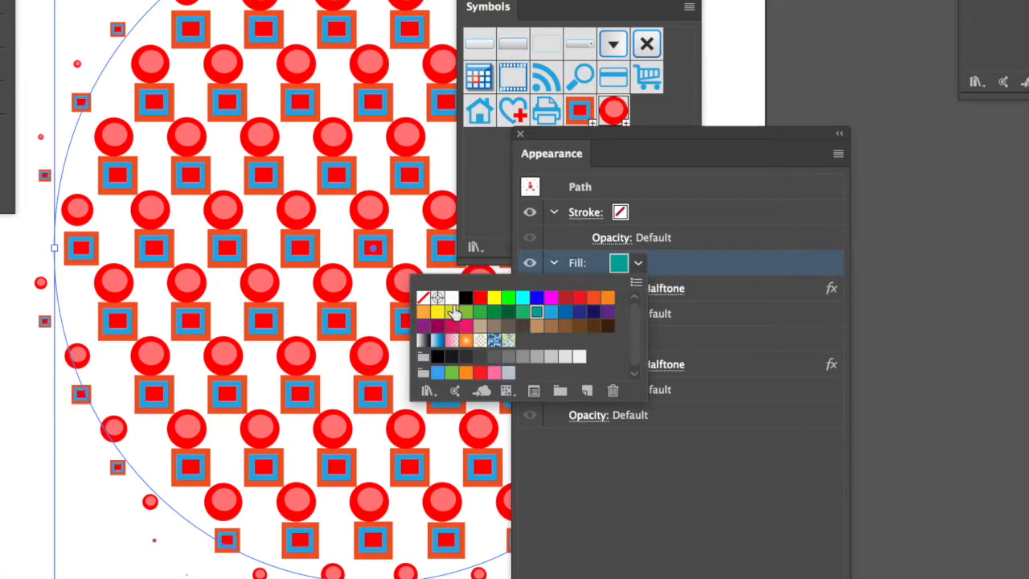
{"action": "left_click", "coordinate": [493, 299]}
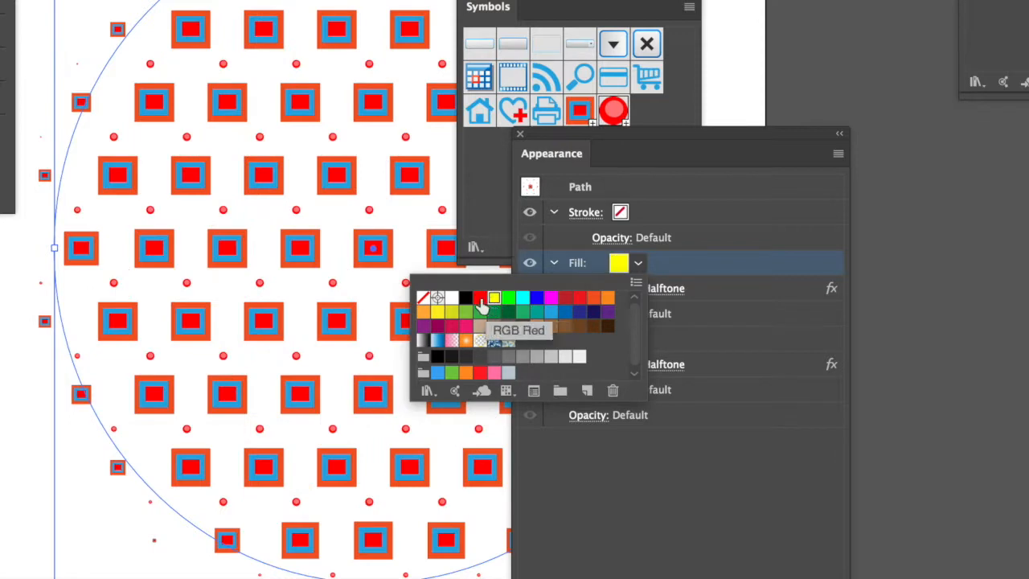
{"action": "left_click", "coordinate": [480, 298]}
{"action": "left_click", "coordinate": [508, 298]}
{"action": "left_click", "coordinate": [523, 298]}
{"action": "left_click", "coordinate": [537, 299]}
{"action": "left_click", "coordinate": [551, 300]}
{"action": "left_click", "coordinate": [566, 298]}
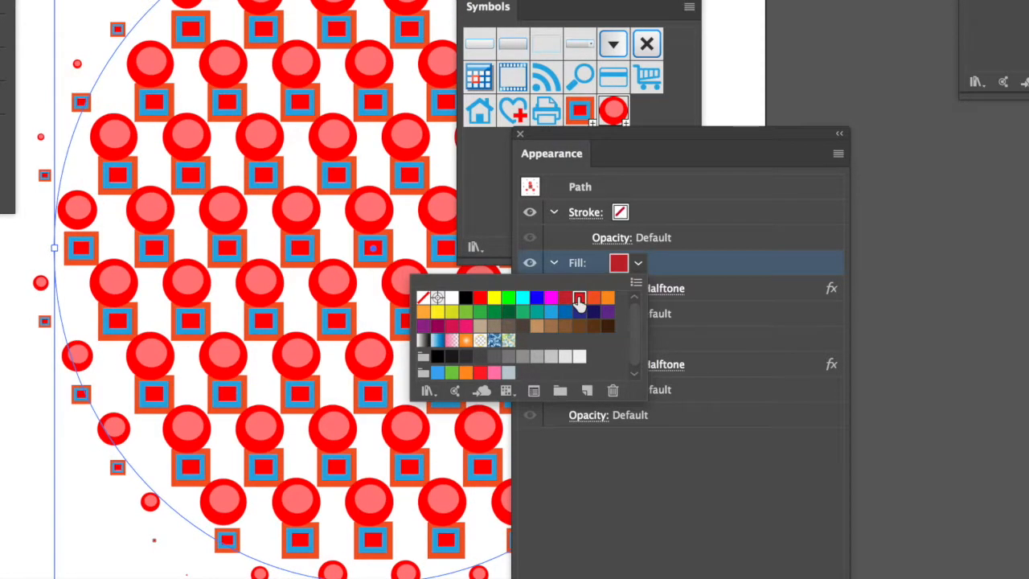
{"action": "left_click", "coordinate": [580, 299]}
{"action": "left_click", "coordinate": [580, 312]}
{"action": "left_click", "coordinate": [551, 312]}
{"action": "left_click", "coordinate": [537, 312]}
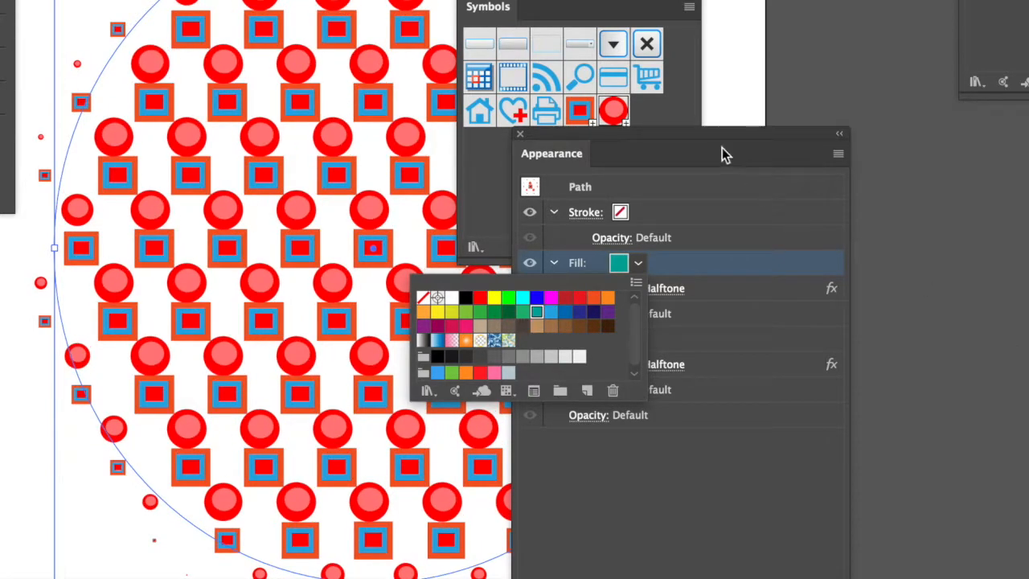
{"action": "left_click", "coordinate": [700, 138]}
{"action": "left_click_drag", "start_coordinate": [585, 138], "coordinate": [699, 151]}
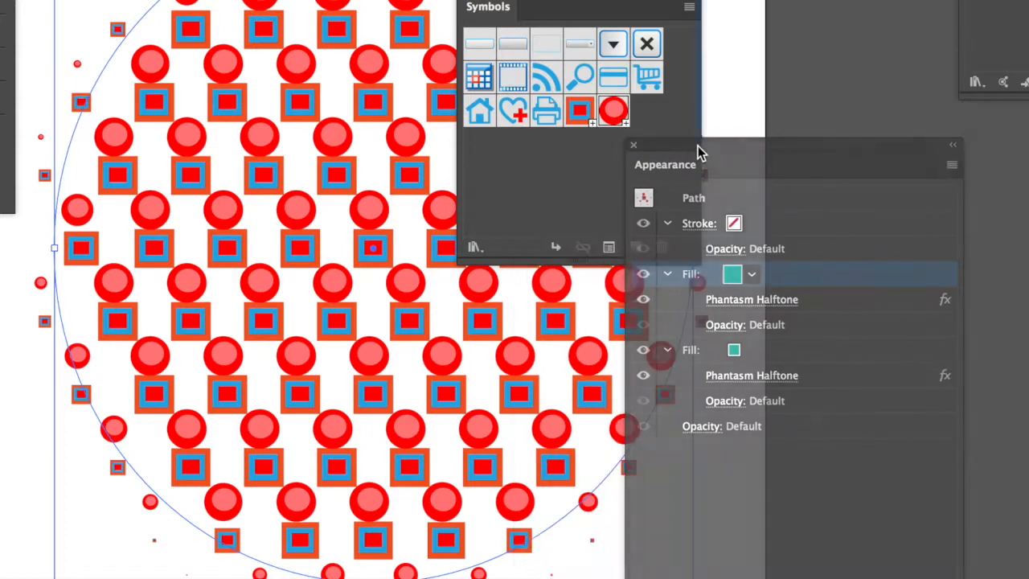